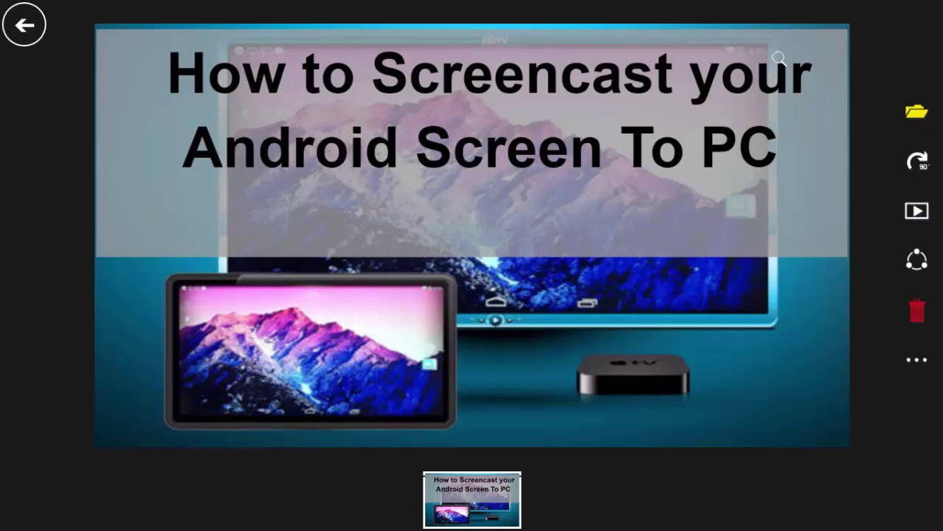
Step: Switch to the screen_cast document in Word and copy the download link listed under Step1
{"action": "key", "text": "alt+Tab"}
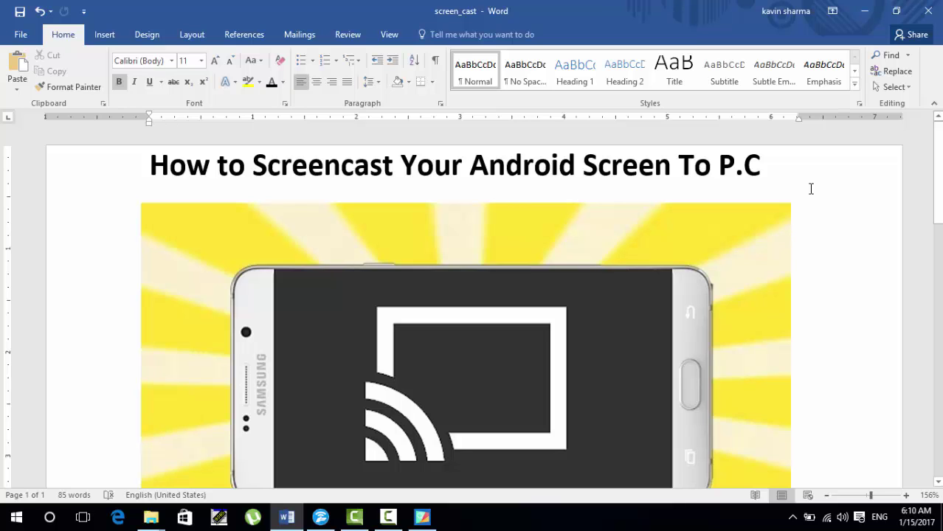
{"action": "scroll", "coordinate": [361, 314], "scroll_direction": "down", "scroll_amount": 5}
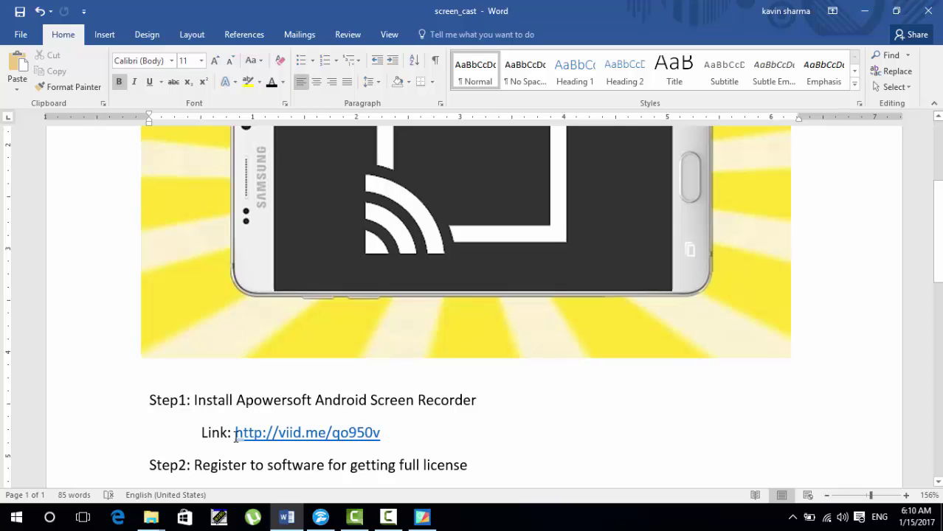
{"action": "mouse_move", "coordinate": [234, 433]}
{"action": "left_mouse_down"}
{"action": "mouse_move", "coordinate": [383, 435]}
{"action": "mouse_move", "coordinate": [235, 433]}
{"action": "left_mouse_up"}
{"action": "key", "text": "ctrl+c"}
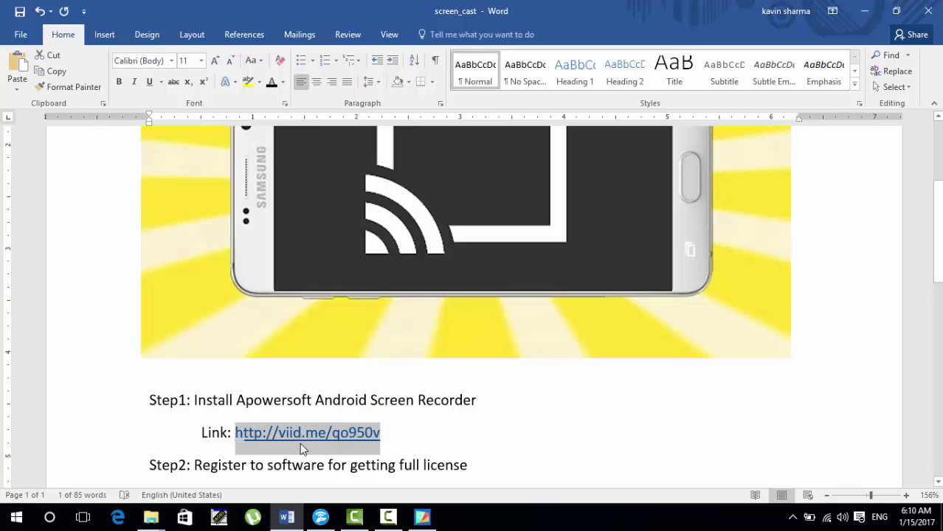
Step: Switch to Google Chrome and open the Google homepage
{"action": "left_click", "coordinate": [16, 516]}
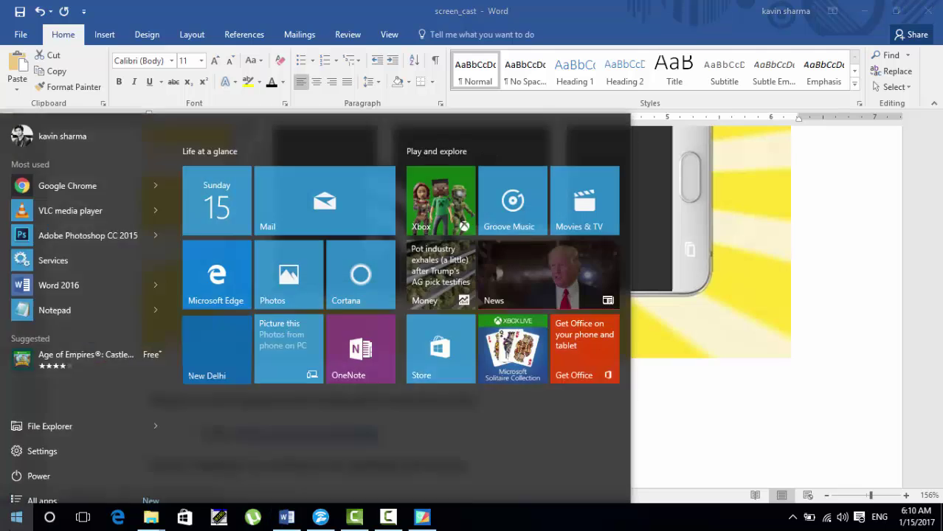
{"action": "left_click", "coordinate": [105, 173]}
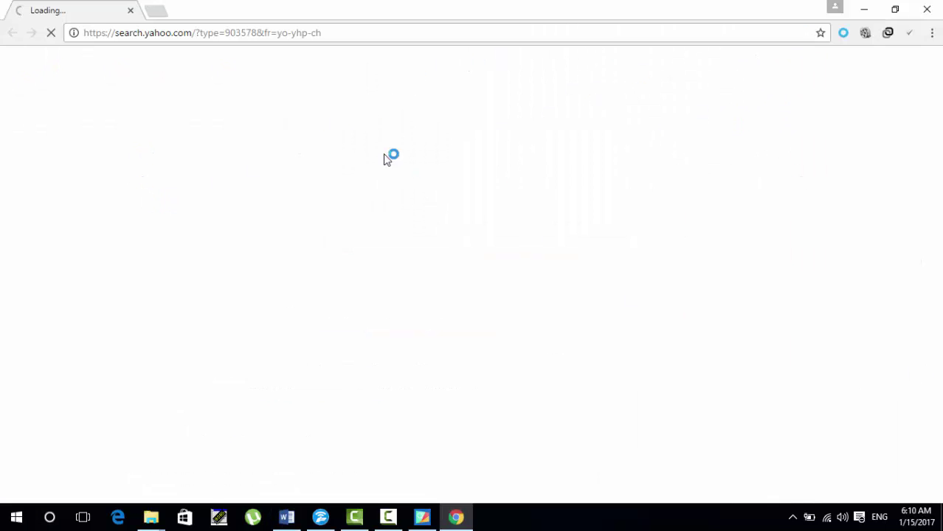
{"action": "left_click", "coordinate": [384, 33]}
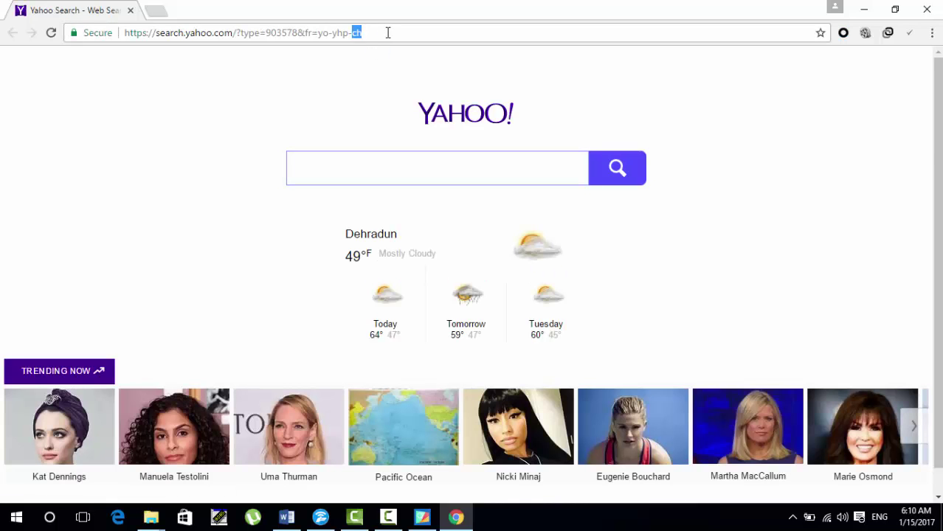
{"action": "type", "text": "g"}
{"action": "key", "text": "Return"}
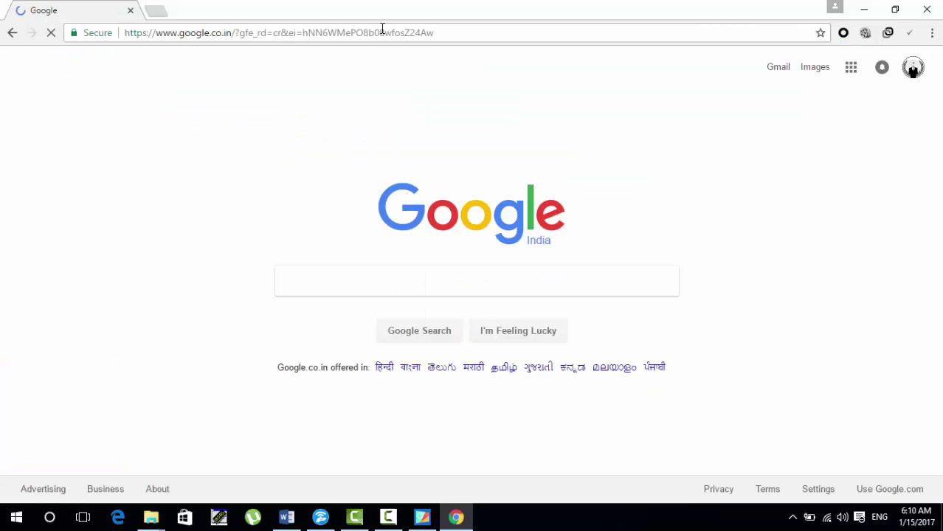
Step: Load the copied link viid.me/qo950v and skip the ad to reach the android-recorder.exe file page
{"action": "double_click", "coordinate": [454, 28]}
{"action": "left_click", "coordinate": [455, 26]}
{"action": "left_click", "coordinate": [445, 31]}
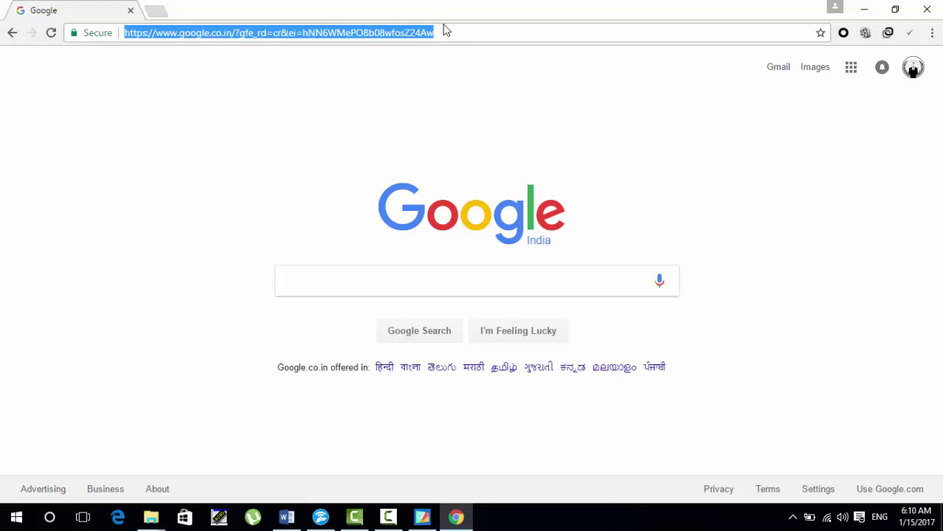
{"action": "key", "text": "ctrl+v"}
{"action": "key", "text": "Return"}
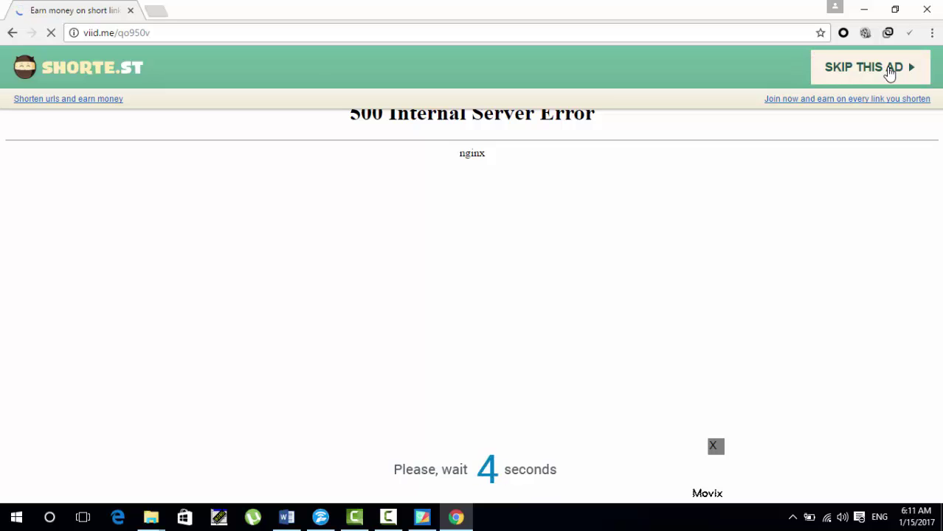
{"action": "left_click", "coordinate": [891, 70]}
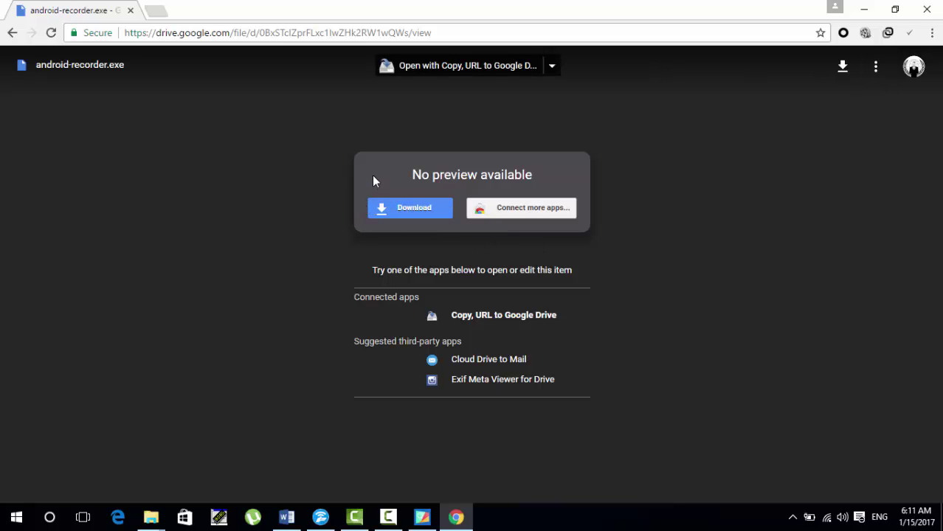
Step: Start downloading android-recorder.exe from Google Drive and cancel the download
{"action": "left_click", "coordinate": [416, 210]}
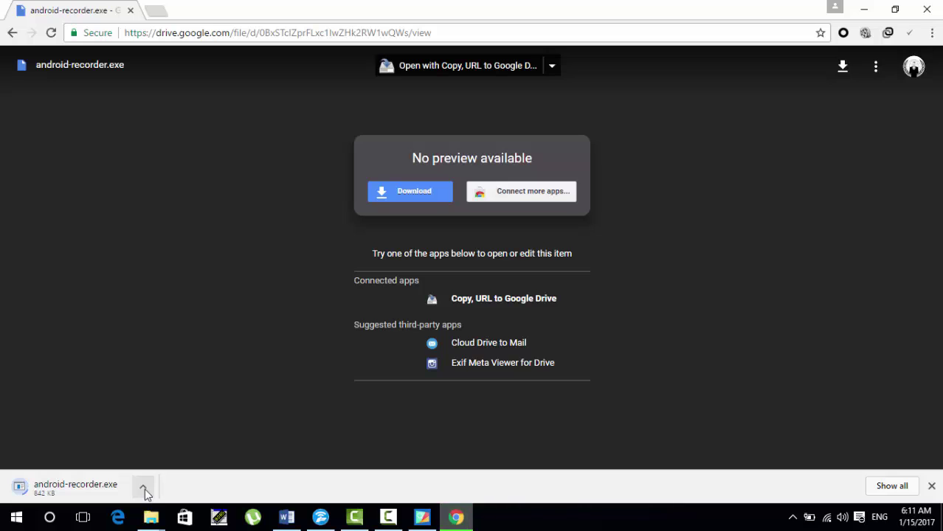
{"action": "left_click", "coordinate": [143, 488]}
{"action": "left_click", "coordinate": [185, 464]}
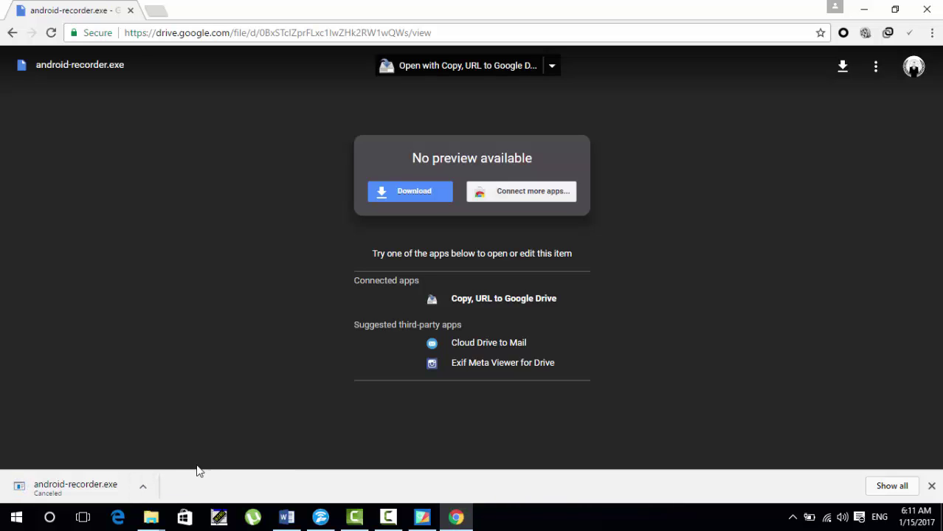
Step: Run the android-recorder installer from the Programs folder in File Explorer, with English as the setup language
{"action": "mouse_move", "coordinate": [151, 516]}
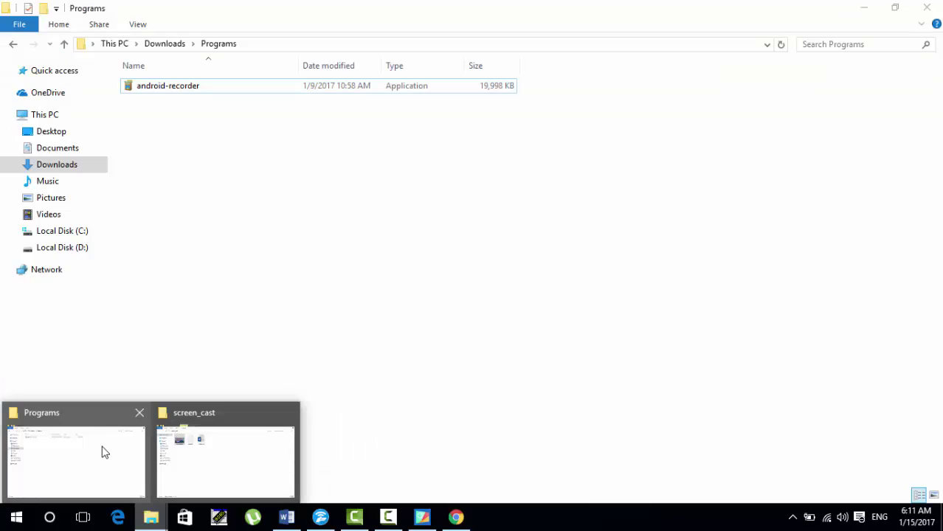
{"action": "left_click", "coordinate": [103, 453]}
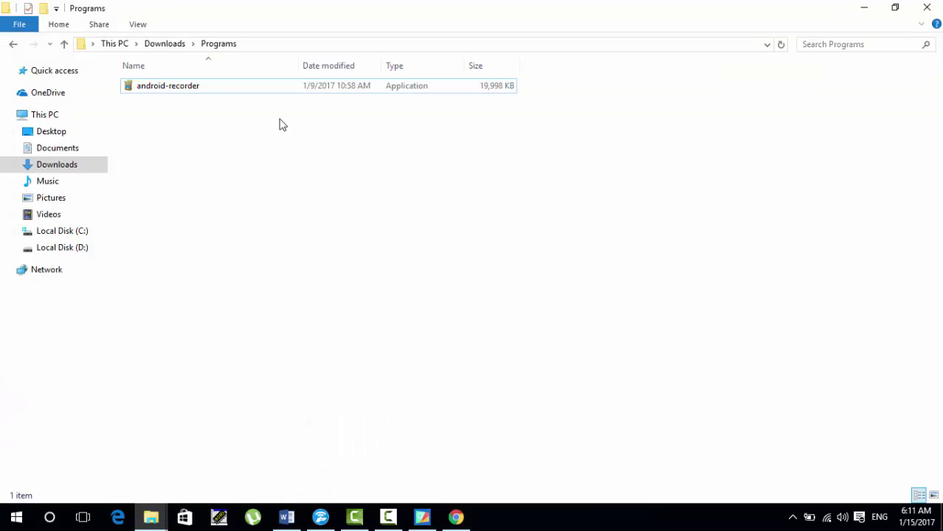
{"action": "left_click", "coordinate": [250, 86]}
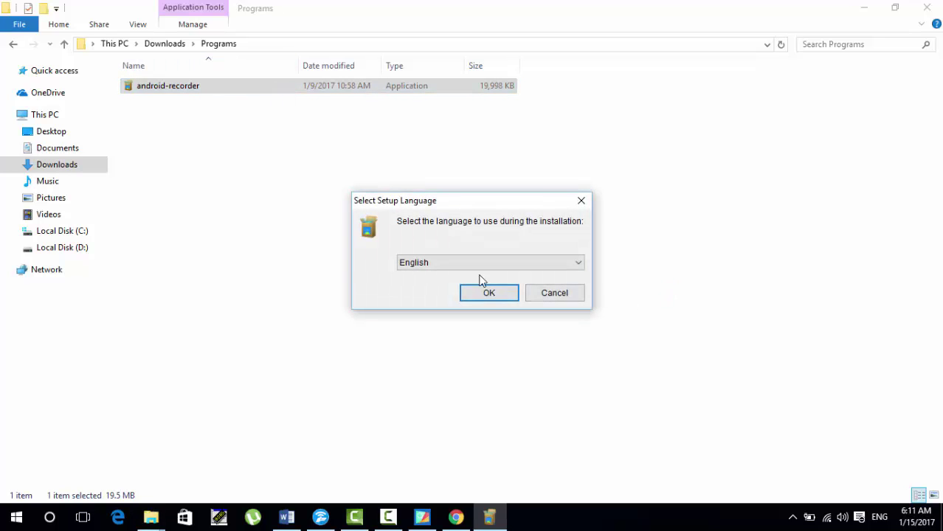
{"action": "left_click", "coordinate": [487, 293]}
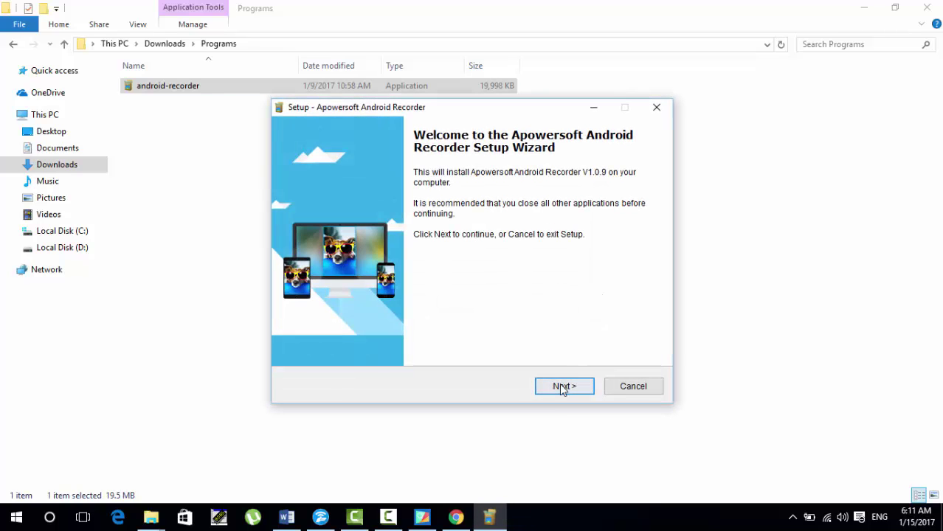
Step: Install Apowersoft Android Recorder in the default folder with desktop and Quick Launch shortcuts, and finish setup with launching enabled
{"action": "left_click", "coordinate": [563, 386]}
{"action": "left_click", "coordinate": [557, 391]}
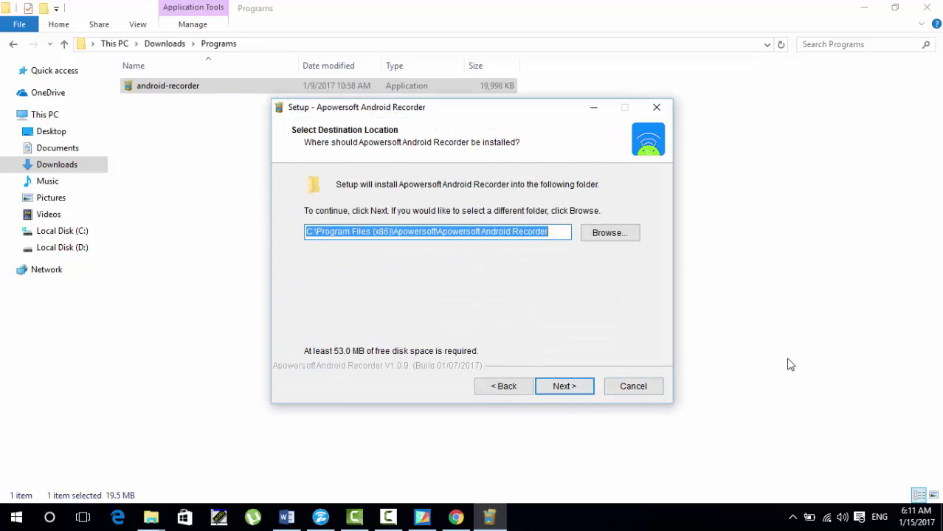
{"action": "left_click", "coordinate": [583, 390]}
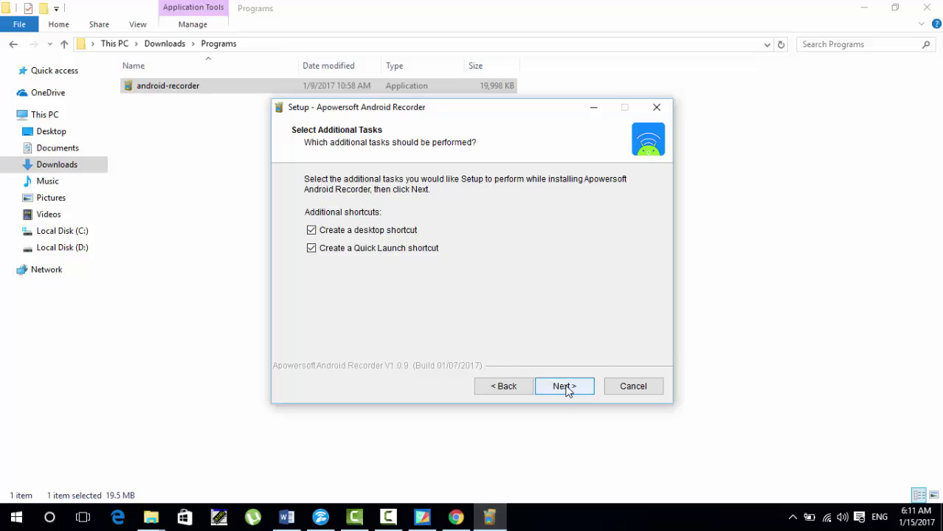
{"action": "left_click", "coordinate": [567, 388]}
{"action": "left_click", "coordinate": [550, 391]}
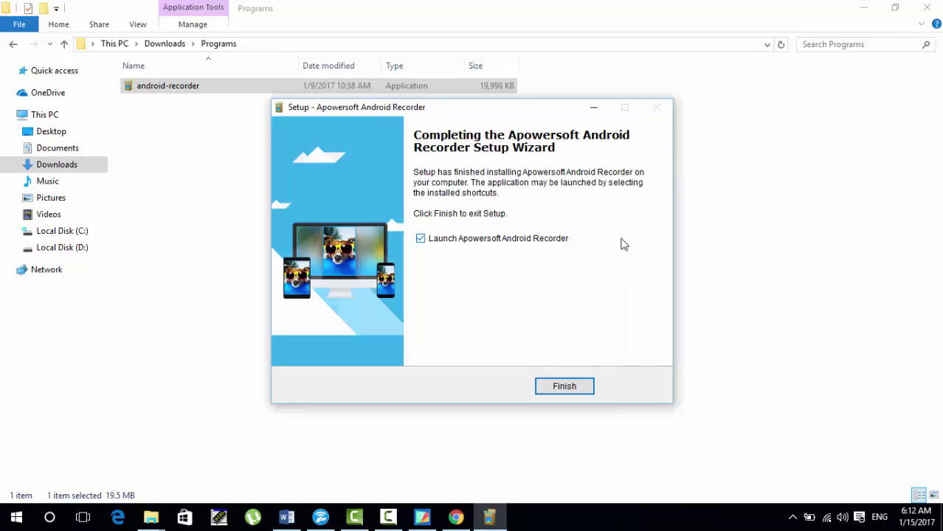
{"action": "left_click", "coordinate": [555, 389]}
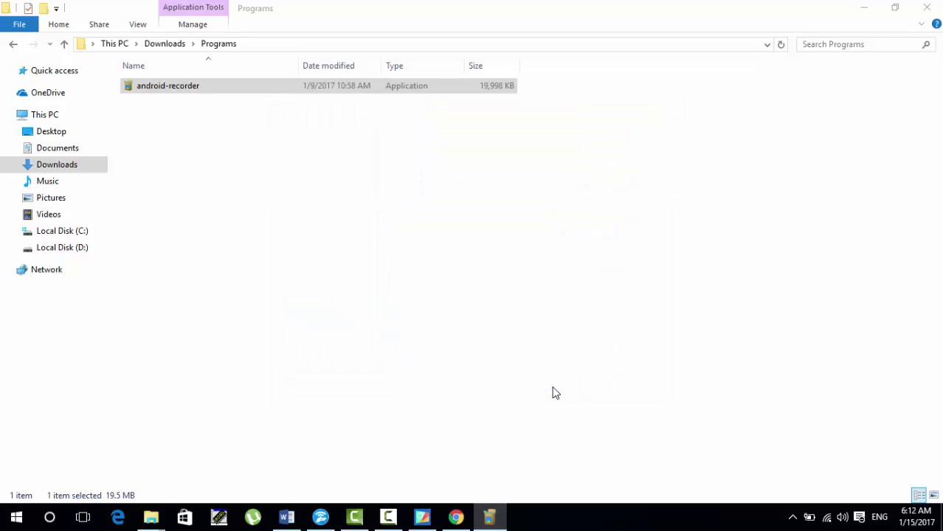
Step: Close the Programs folder and Chrome windows and minimize the Word document
{"action": "left_click", "coordinate": [926, 7]}
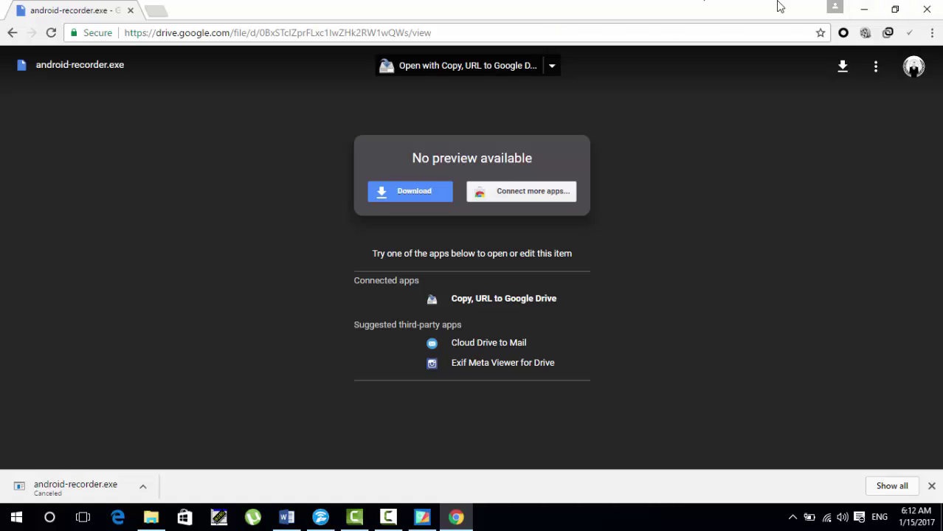
{"action": "left_click", "coordinate": [927, 9]}
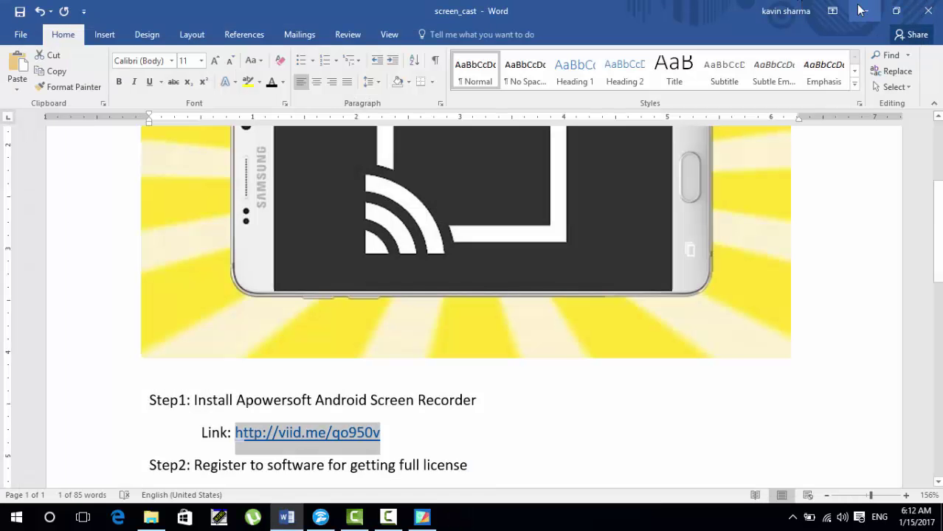
{"action": "left_click", "coordinate": [862, 9]}
{"action": "left_click", "coordinate": [859, 8]}
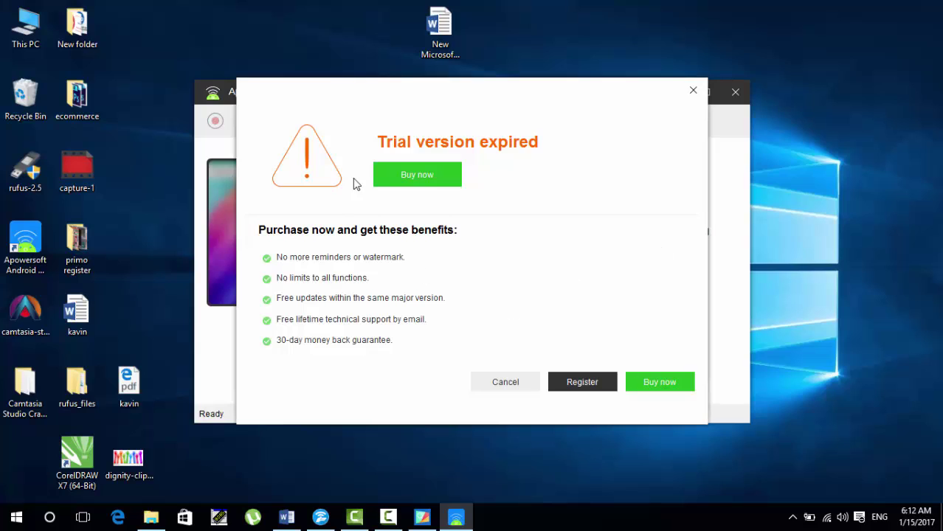
Step: Open the recorder's registration form and fill in the e-mail address copied from Step2 of the Word document
{"action": "left_click", "coordinate": [582, 389]}
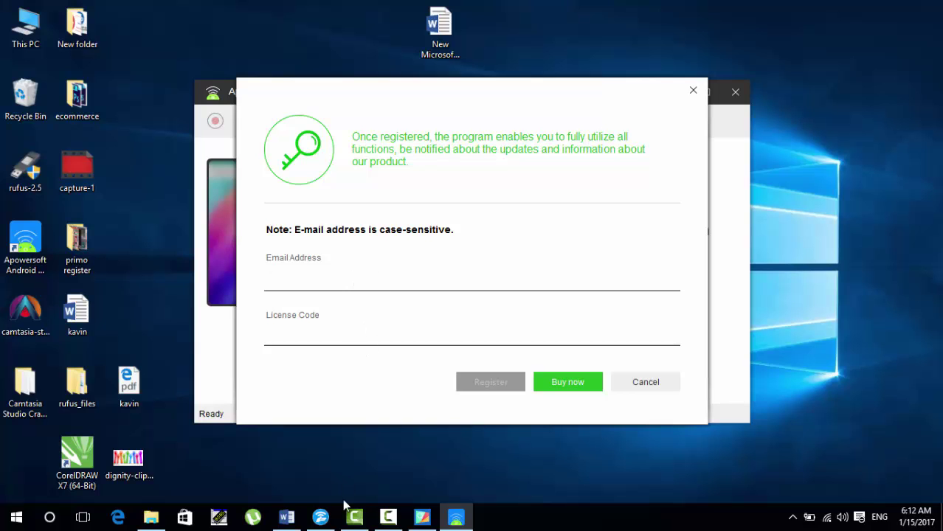
{"action": "left_click", "coordinate": [287, 516]}
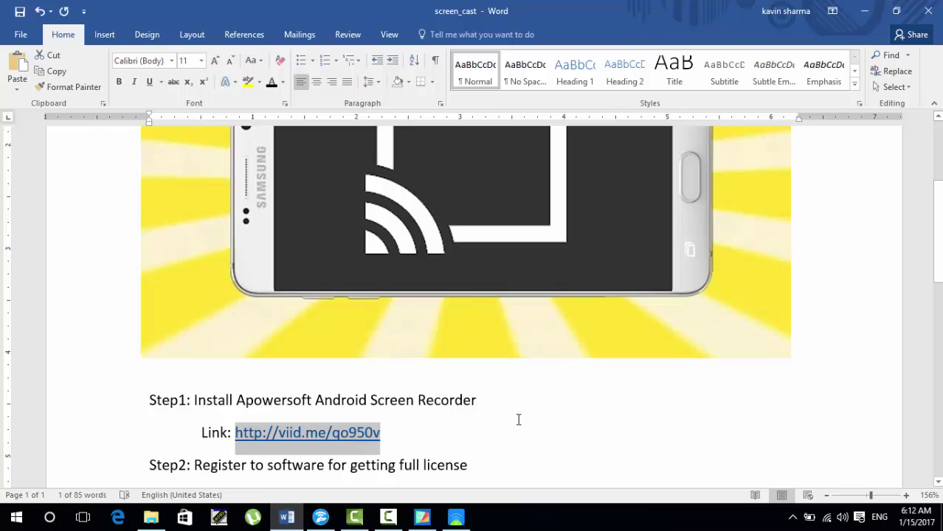
{"action": "scroll", "coordinate": [234, 419], "scroll_direction": "up", "scroll_amount": 1}
{"action": "scroll", "coordinate": [233, 419], "scroll_direction": "down", "scroll_amount": 2}
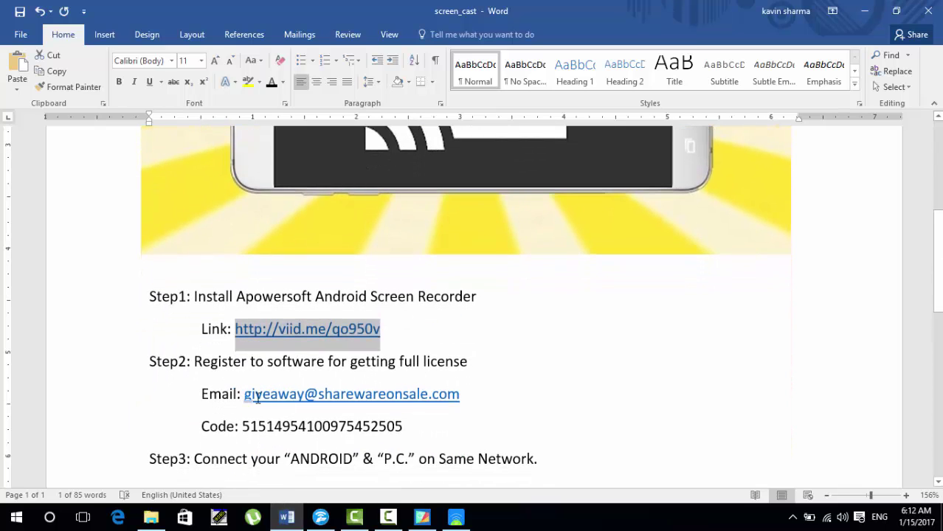
{"action": "left_click_drag", "start_coordinate": [243, 395], "coordinate": [462, 400]}
{"action": "key", "text": "ctrl+c"}
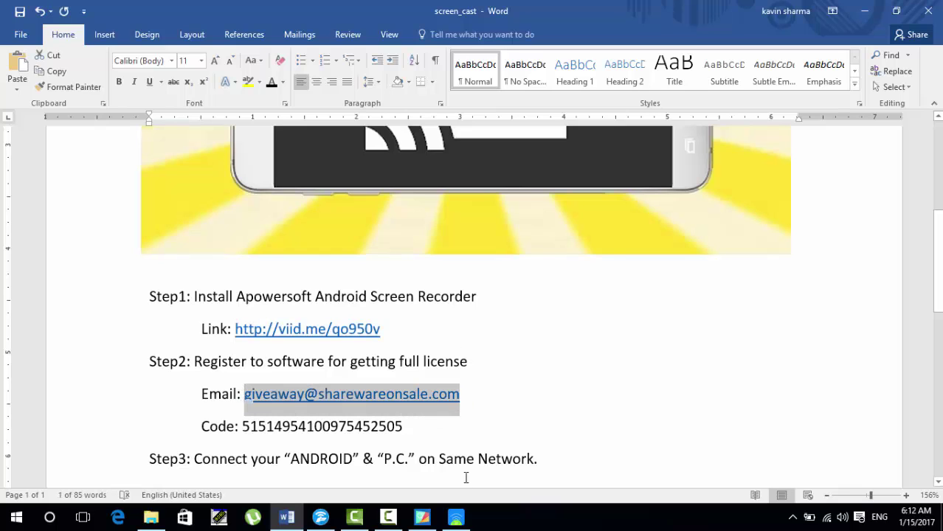
{"action": "left_click", "coordinate": [456, 516]}
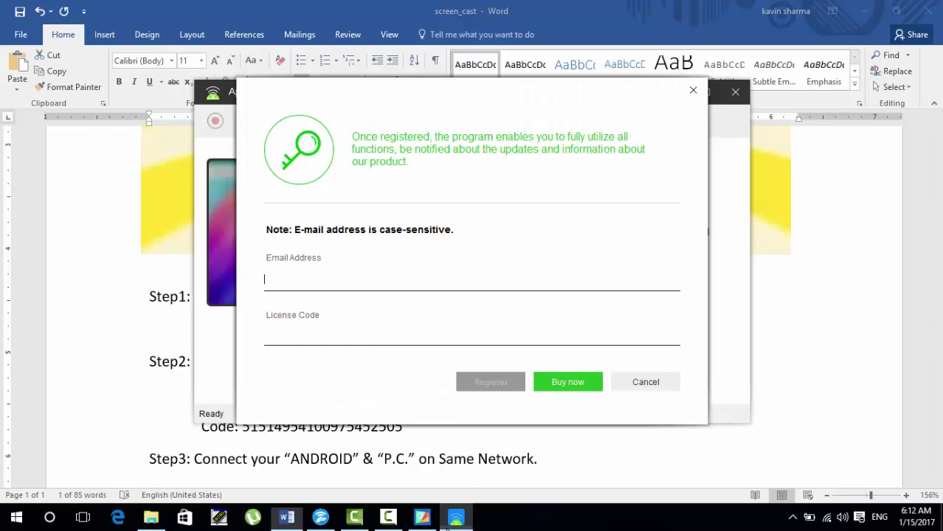
{"action": "left_click", "coordinate": [371, 282]}
{"action": "key", "text": "ctrl+v"}
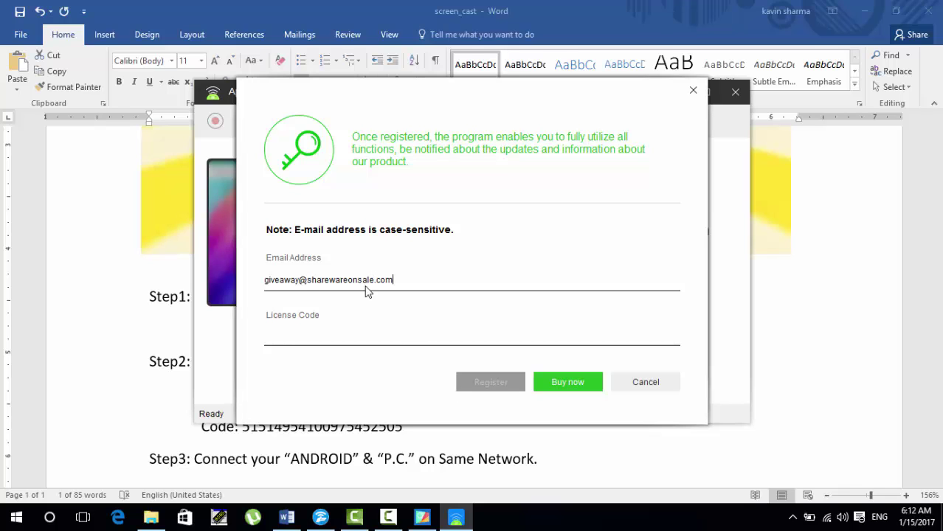
Step: Copy the license code from Step2 of the Word document and paste it into the form's License Code field
{"action": "left_click", "coordinate": [248, 432]}
{"action": "left_click_drag", "start_coordinate": [251, 425], "coordinate": [404, 427]}
{"action": "key", "text": "ctrl+c"}
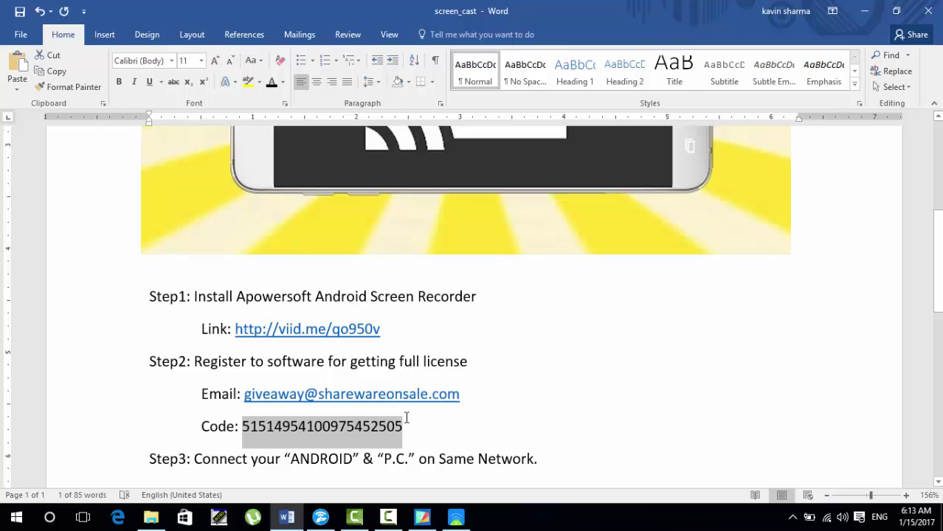
{"action": "left_click", "coordinate": [456, 516]}
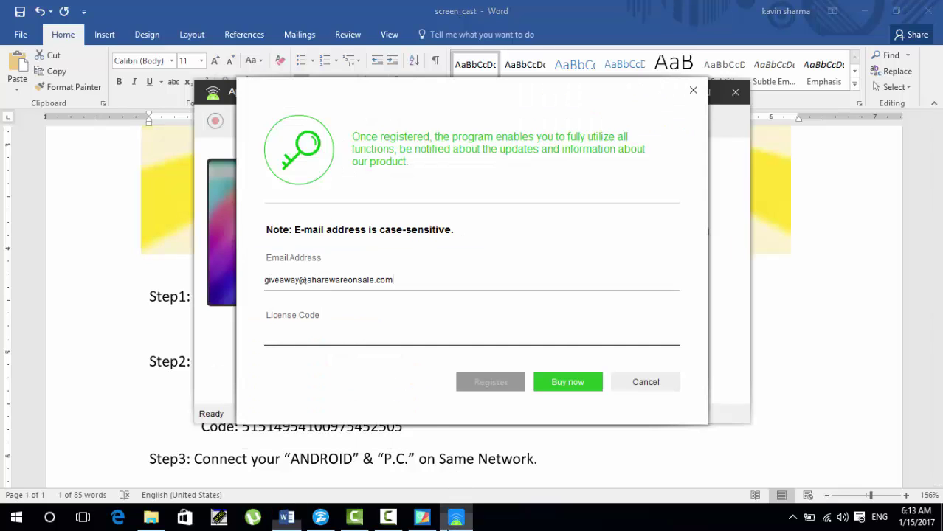
{"action": "left_click", "coordinate": [321, 335]}
{"action": "key", "text": "ctrl+v"}
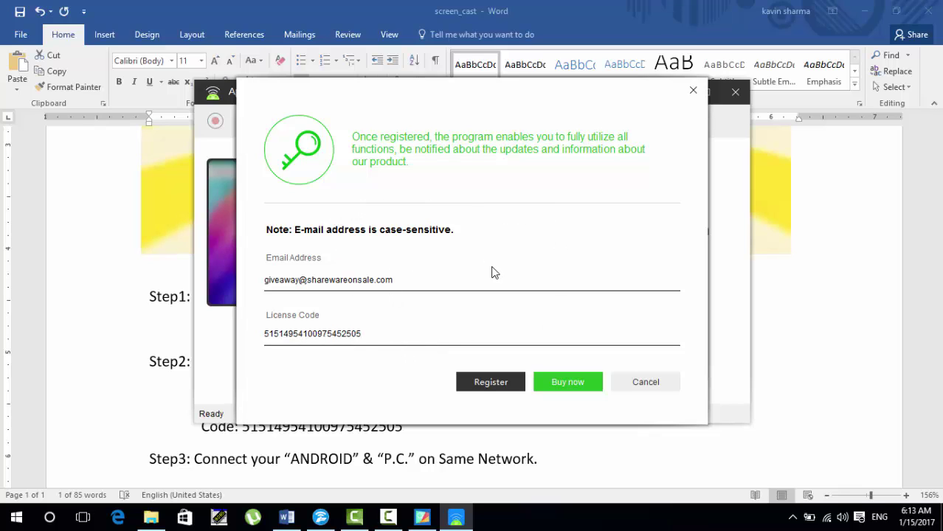
Step: Submit the registration, dismiss the thank-you message and return to the Word document
{"action": "left_click", "coordinate": [491, 383]}
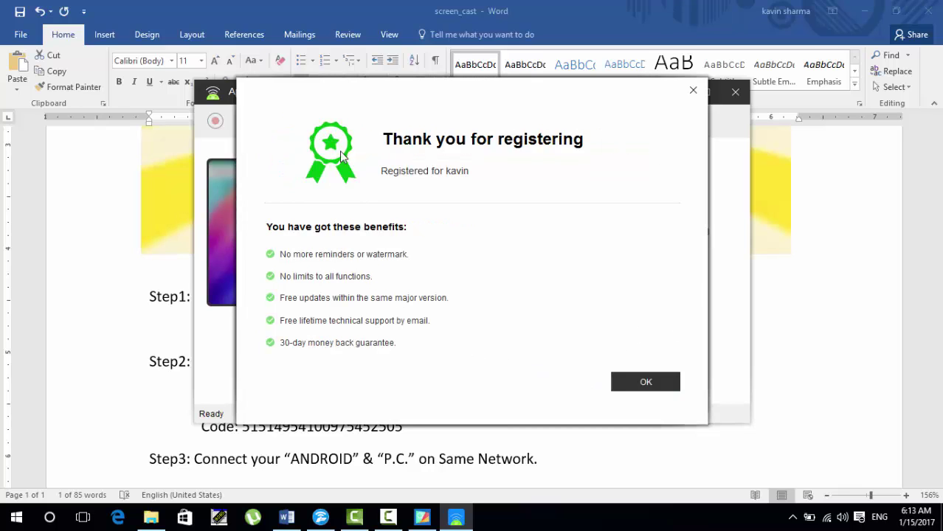
{"action": "left_click", "coordinate": [652, 385]}
{"action": "left_click", "coordinate": [653, 385]}
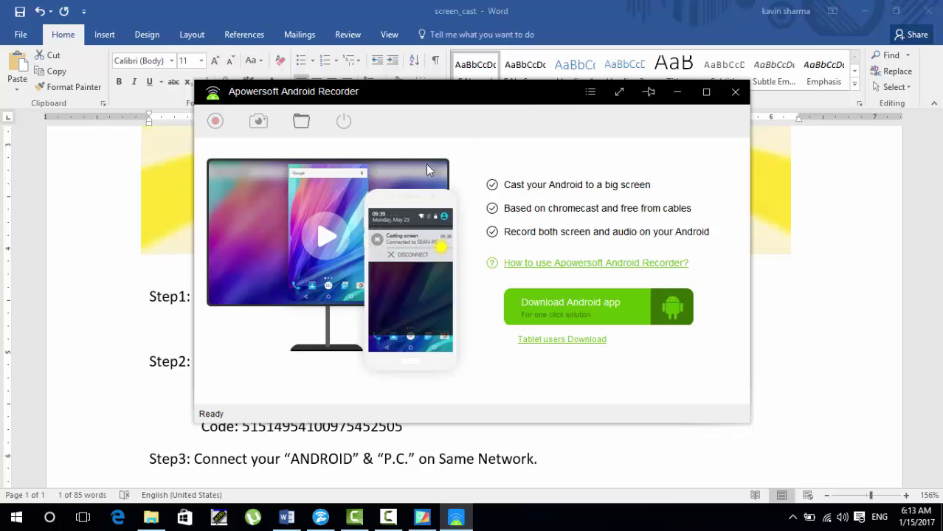
{"action": "left_click", "coordinate": [113, 415]}
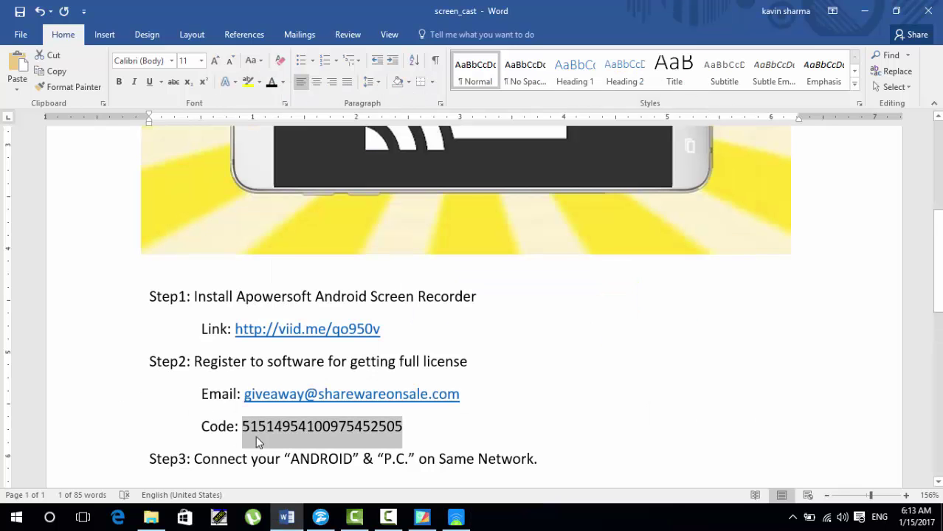
Step: Review Step3 in the document, briefly highlighting the instruction to connect the Android phone and PC to the same network
{"action": "scroll", "coordinate": [263, 416], "scroll_direction": "up", "scroll_amount": 1}
{"action": "scroll", "coordinate": [263, 416], "scroll_direction": "down", "scroll_amount": 5}
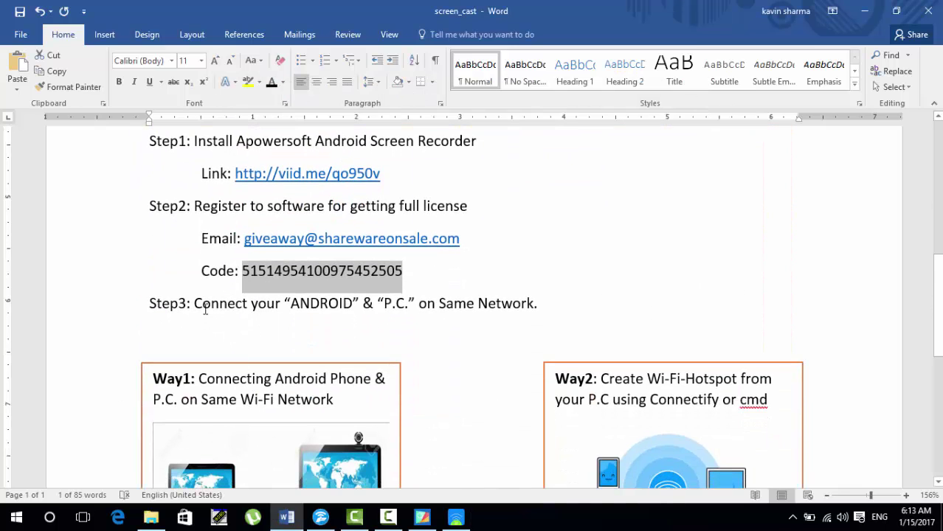
{"action": "left_click_drag", "start_coordinate": [194, 303], "coordinate": [510, 299]}
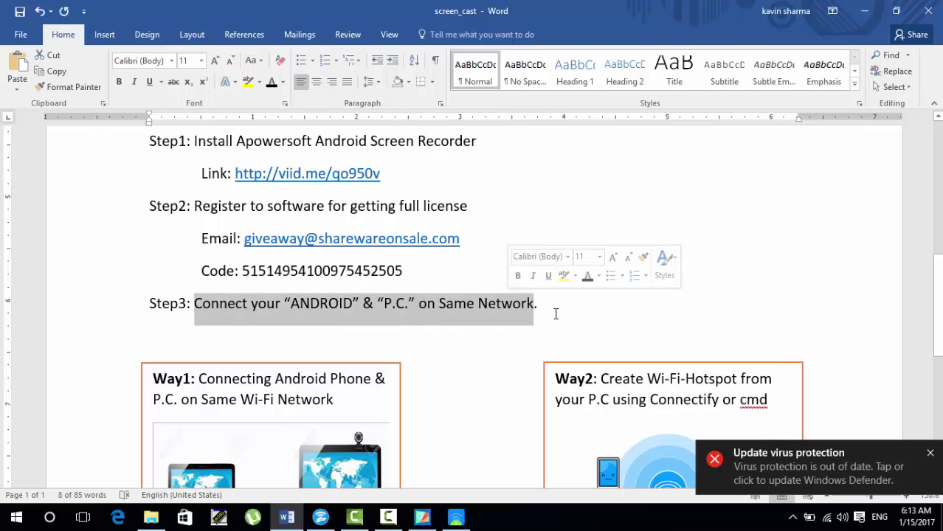
{"action": "left_click", "coordinate": [556, 313]}
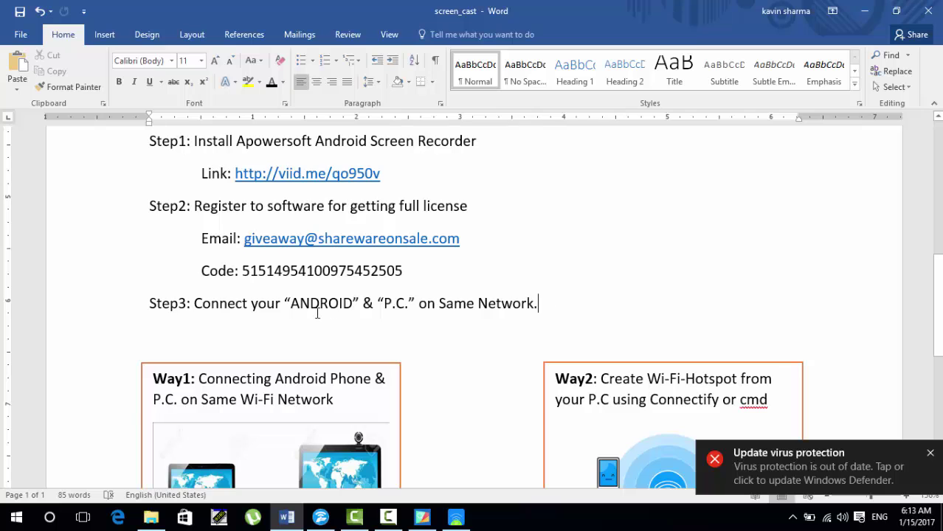
Step: Read Way1 and Way2 under Step3 and check which Wi-Fi network the PC is connected to
{"action": "scroll", "coordinate": [284, 314], "scroll_direction": "up", "scroll_amount": 1}
{"action": "scroll", "coordinate": [273, 303], "scroll_direction": "down", "scroll_amount": 4}
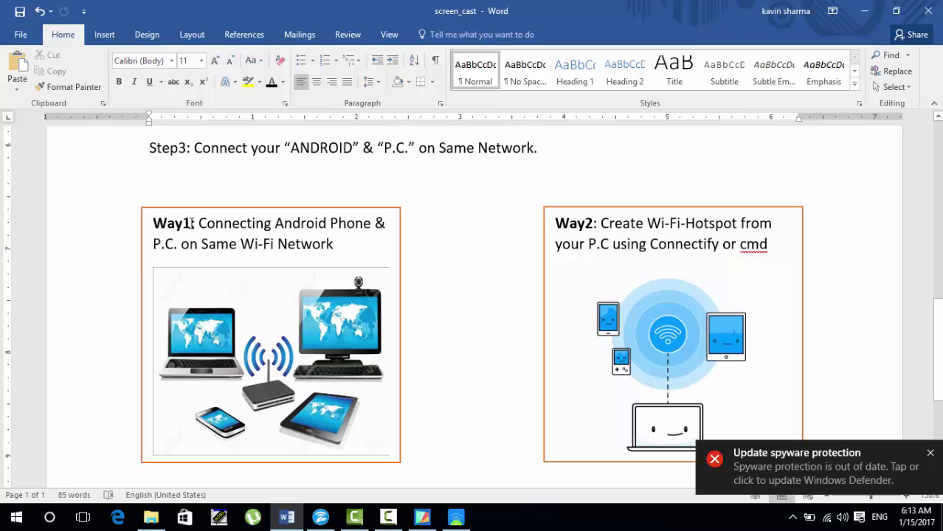
{"action": "left_click", "coordinate": [827, 519]}
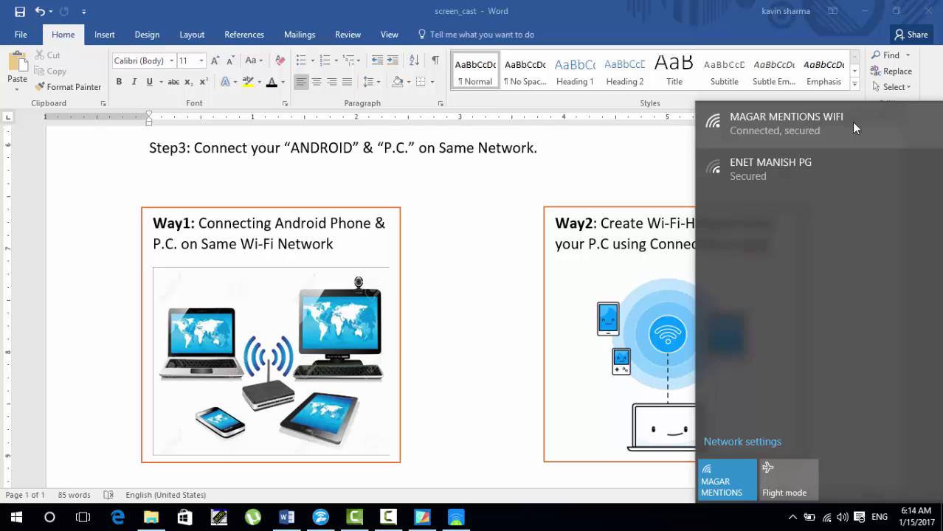
{"action": "left_click", "coordinate": [574, 181]}
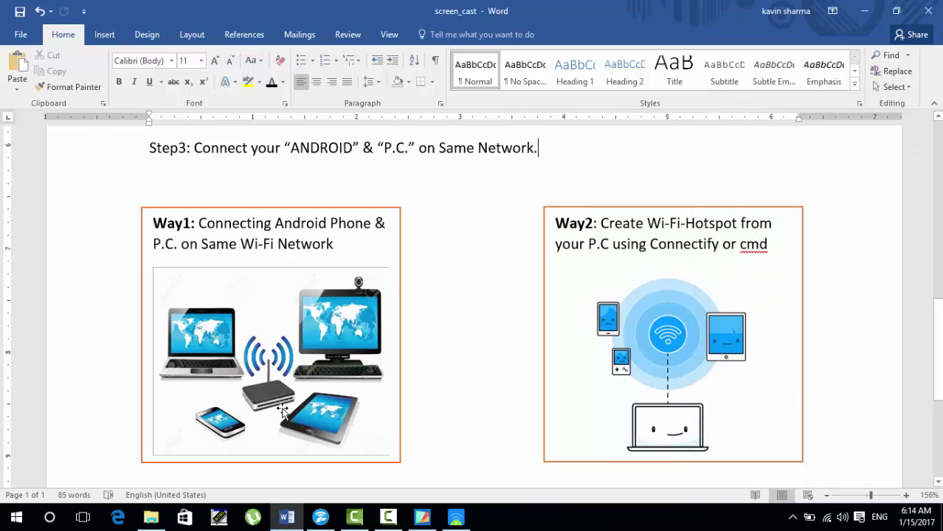
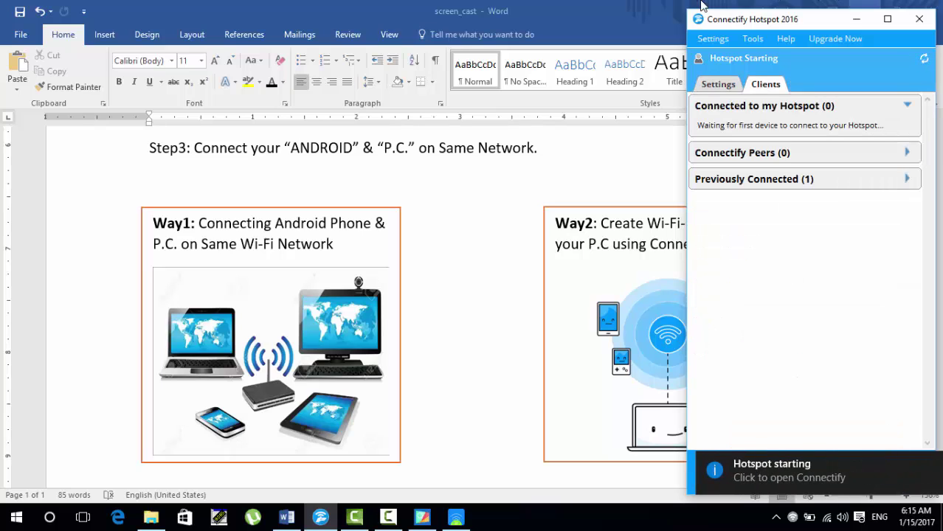
Step: Dismiss the Connectify Hotspot notification, open the hotspot's settings and close the Hotspot PRO offer
{"action": "left_click", "coordinate": [929, 465]}
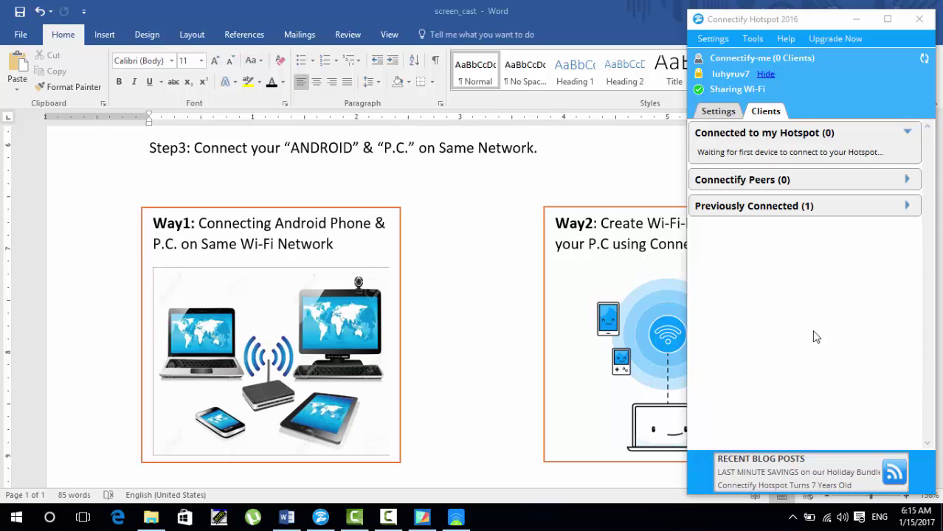
{"action": "left_click", "coordinate": [709, 116]}
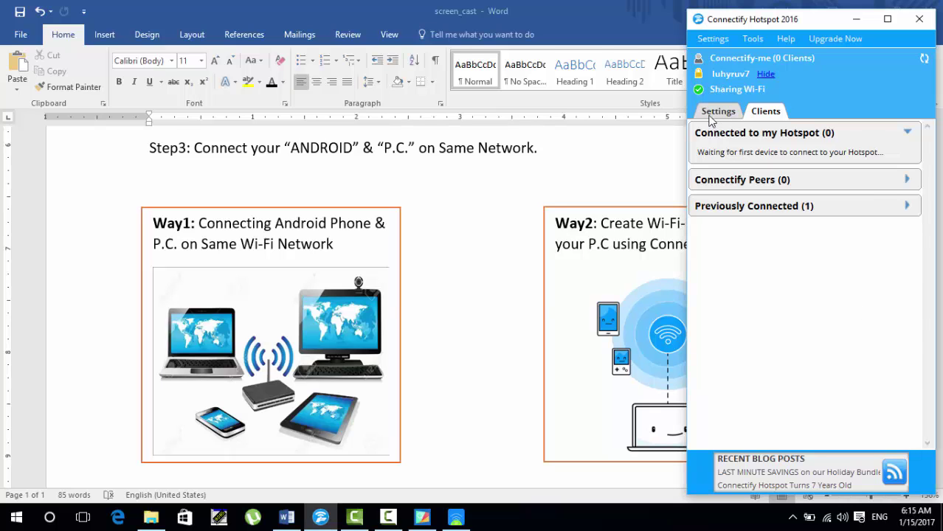
{"action": "left_click", "coordinate": [714, 112]}
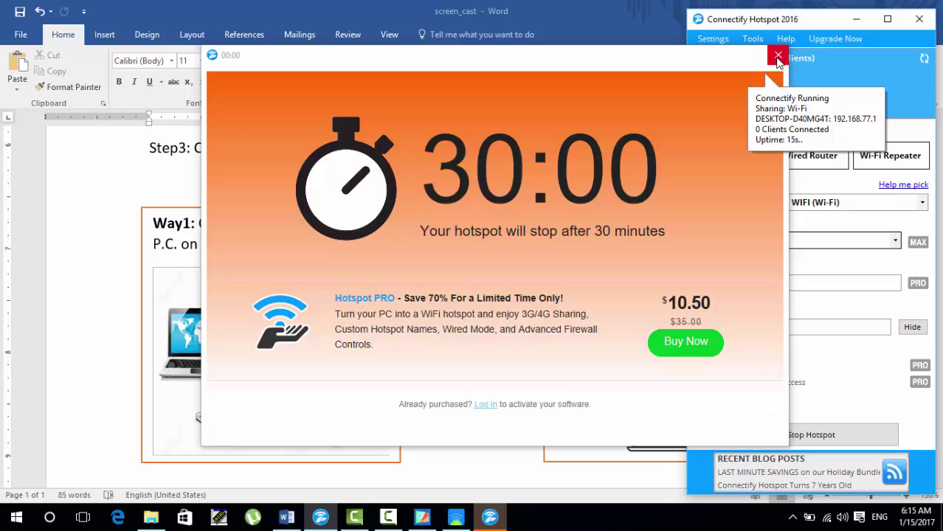
{"action": "left_click", "coordinate": [777, 55]}
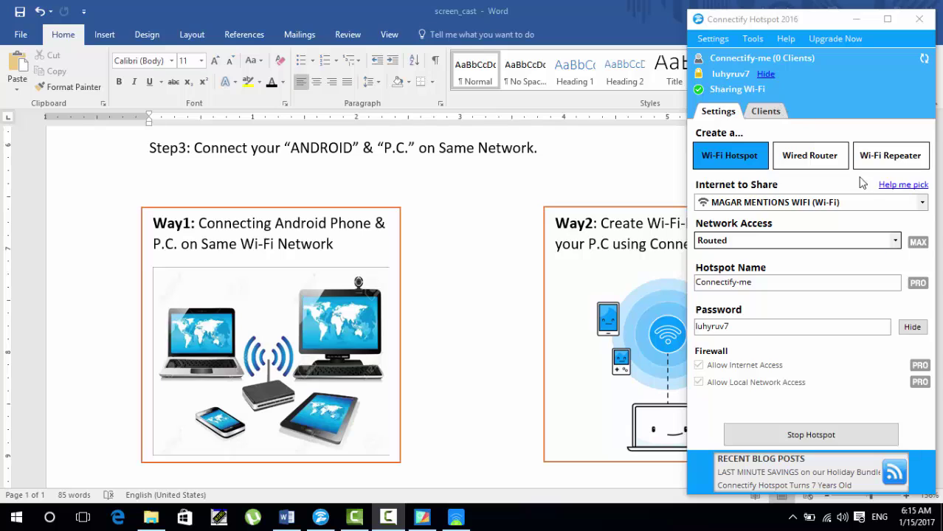
Step: Show the Connectify hotspot's client list and check that the phone is connected
{"action": "left_click", "coordinate": [762, 111]}
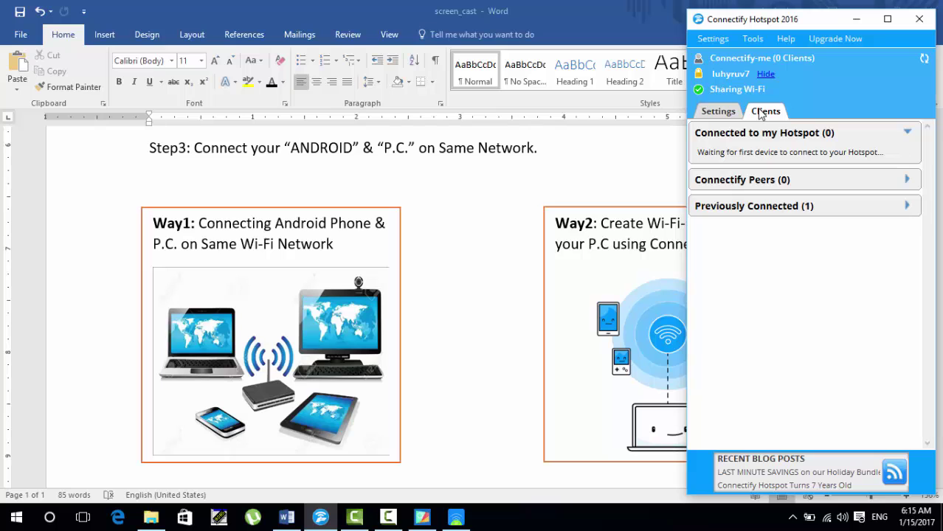
{"action": "left_click", "coordinate": [931, 428]}
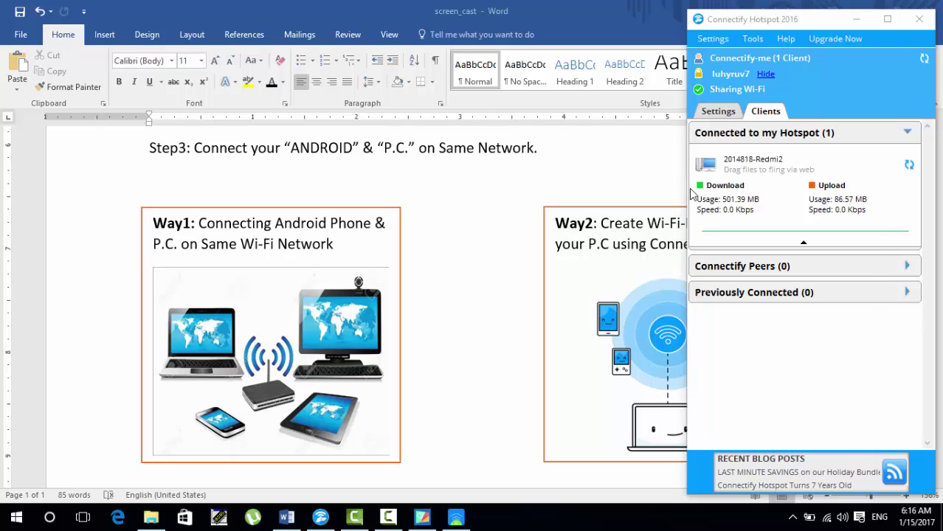
{"action": "mouse_move", "coordinate": [750, 175]}
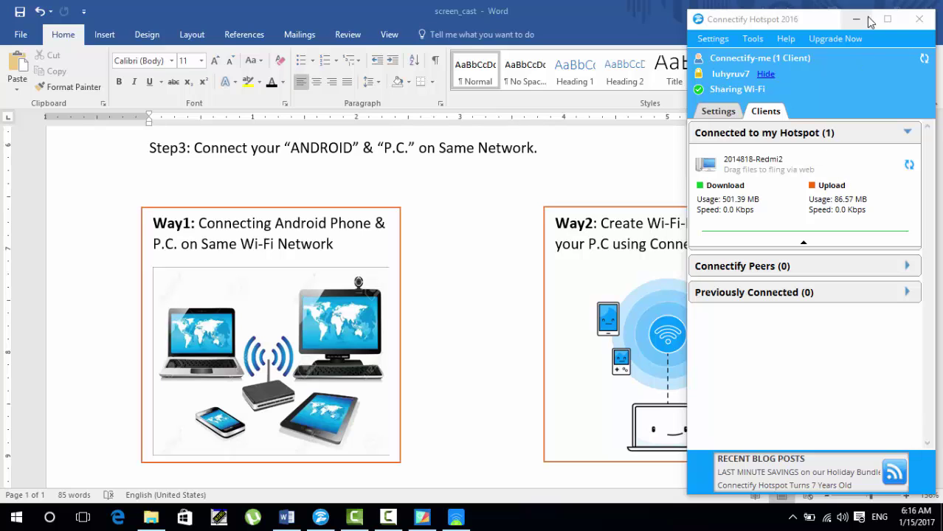
Step: Check the Apowersoft Android Recorder window, then return to the Word document and read the Step4 casting instructions
{"action": "left_click", "coordinate": [457, 519]}
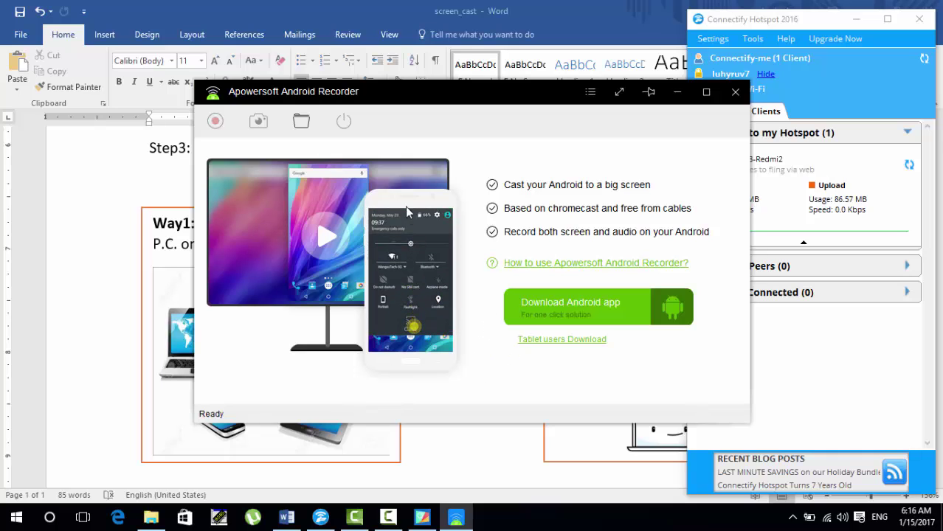
{"action": "left_click", "coordinate": [114, 356]}
{"action": "scroll", "coordinate": [132, 362], "scroll_direction": "up", "scroll_amount": 3}
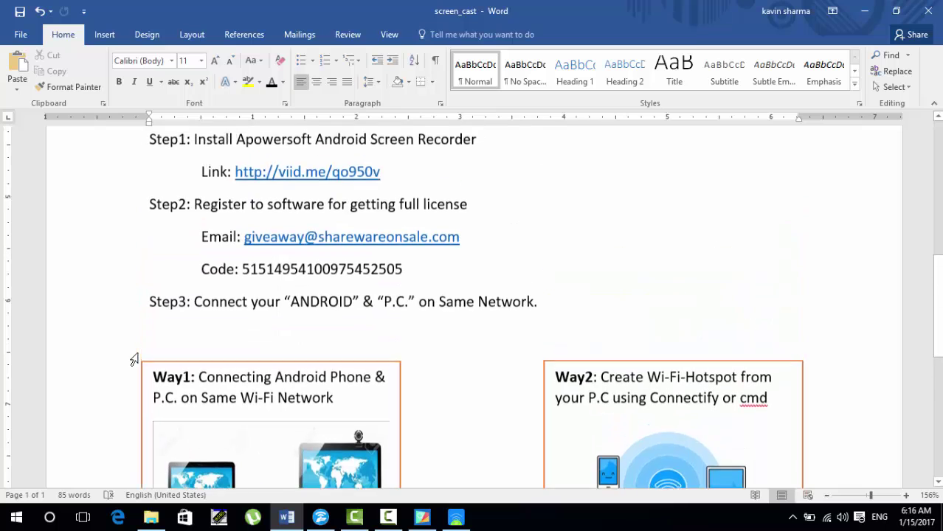
{"action": "scroll", "coordinate": [130, 372], "scroll_direction": "down", "scroll_amount": 8}
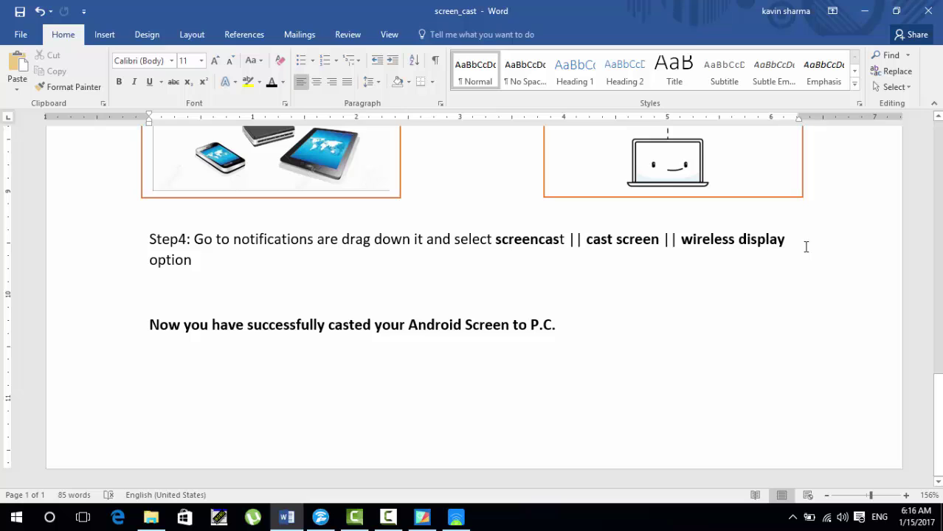
Step: Switch to Apowersoft Android Recorder, show the mirrored phone's Wireless display page and move the window clear of the Step4 text
{"action": "left_click", "coordinate": [456, 516]}
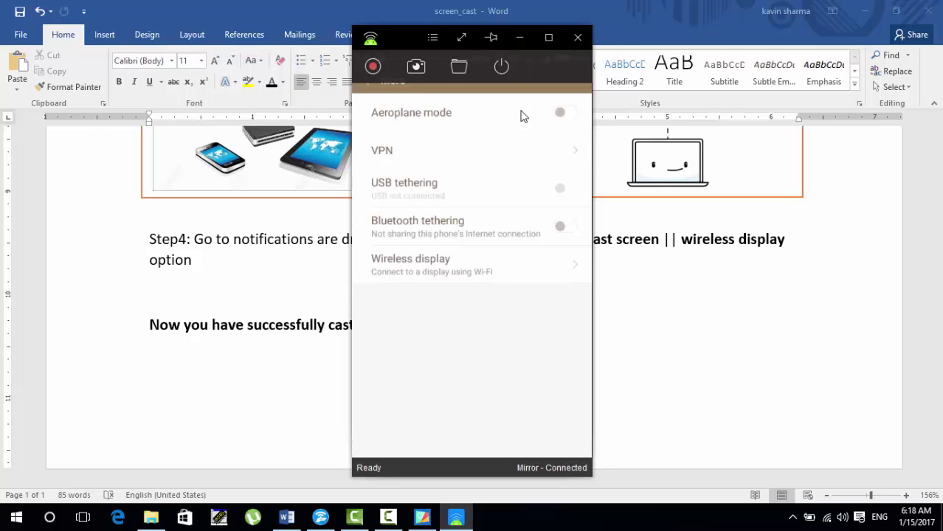
{"action": "left_click", "coordinate": [472, 278]}
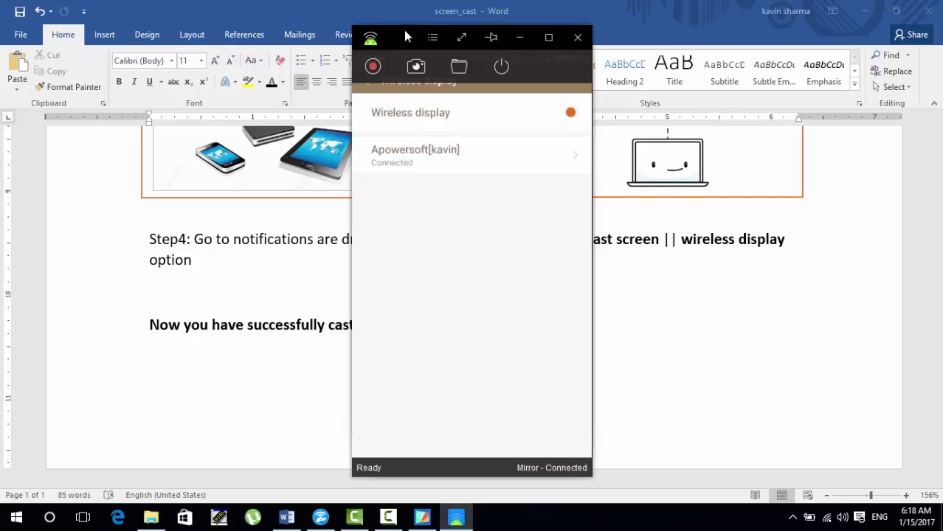
{"action": "left_click_drag", "start_coordinate": [403, 31], "coordinate": [593, 30]}
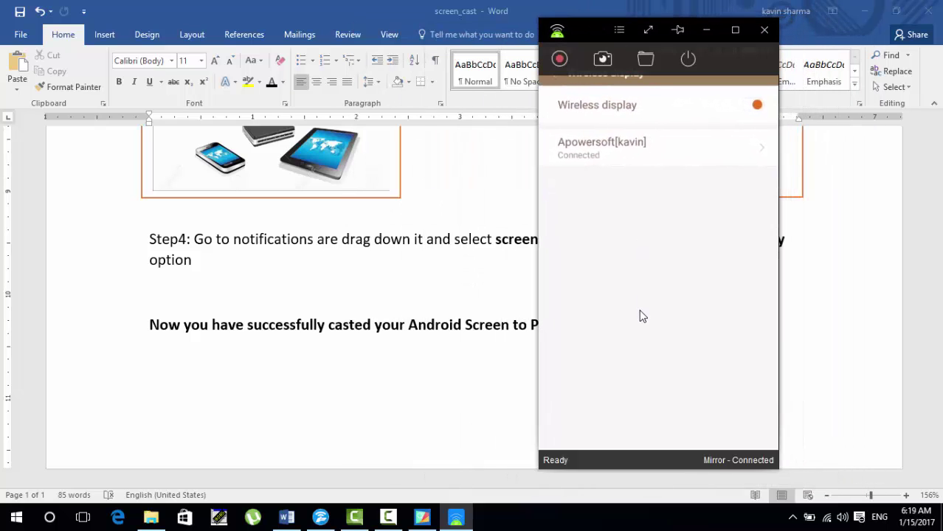